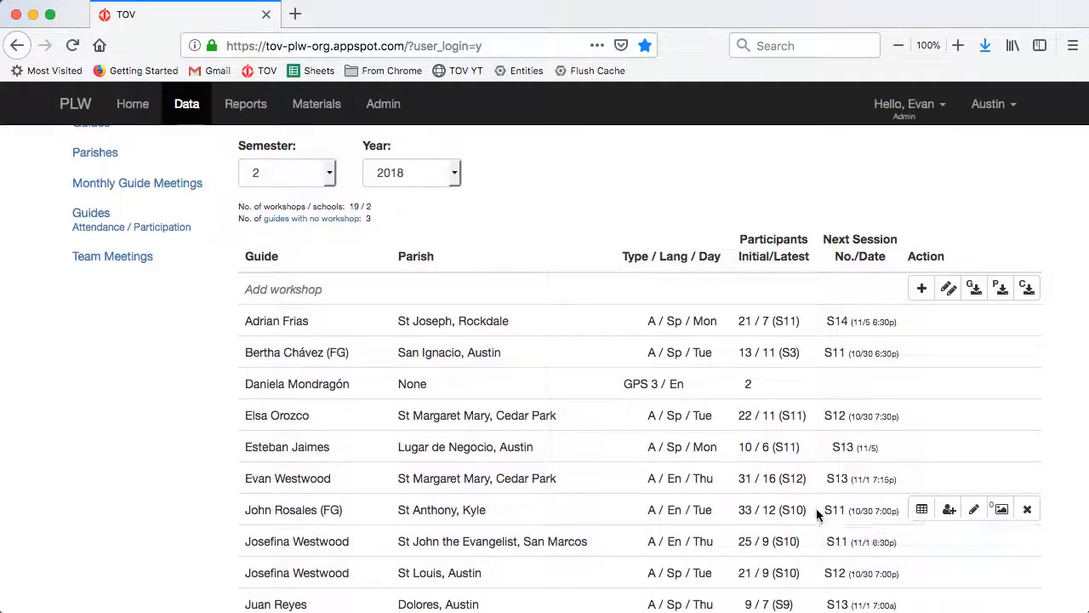
# - Pick a co-guide in the second Guide dropdown of the St Anthony, Kyle workshop and save
pyautogui.click(970, 511)
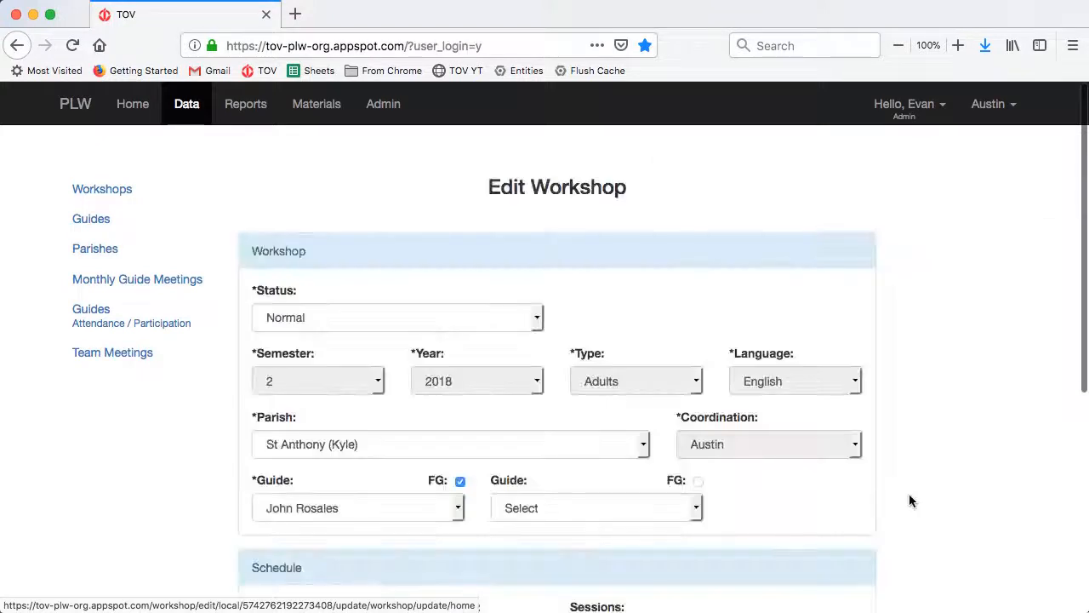
pyautogui.click(614, 508)
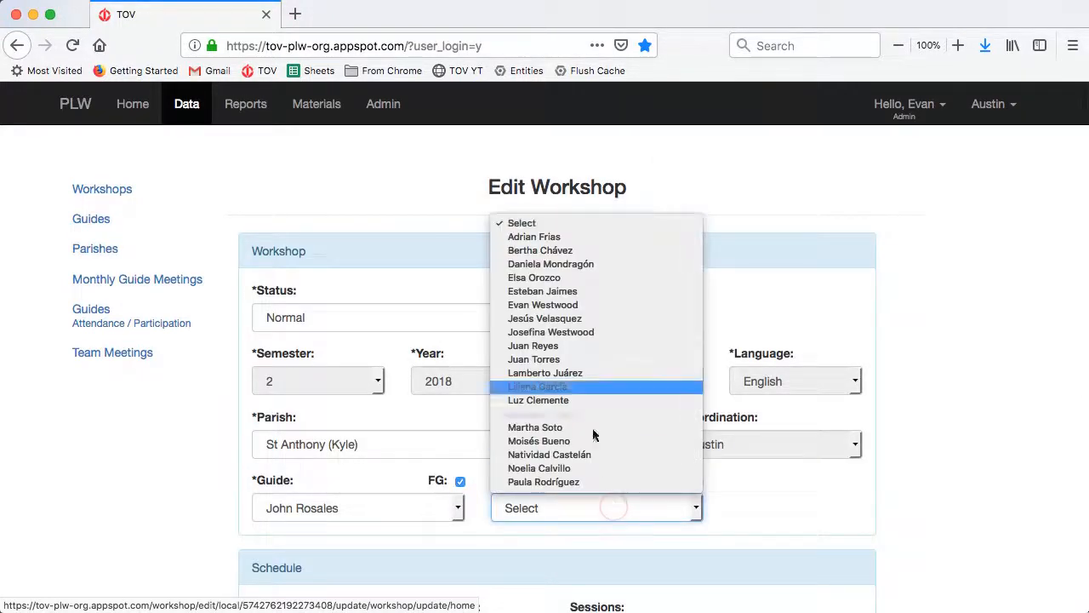
pyautogui.click(575, 310)
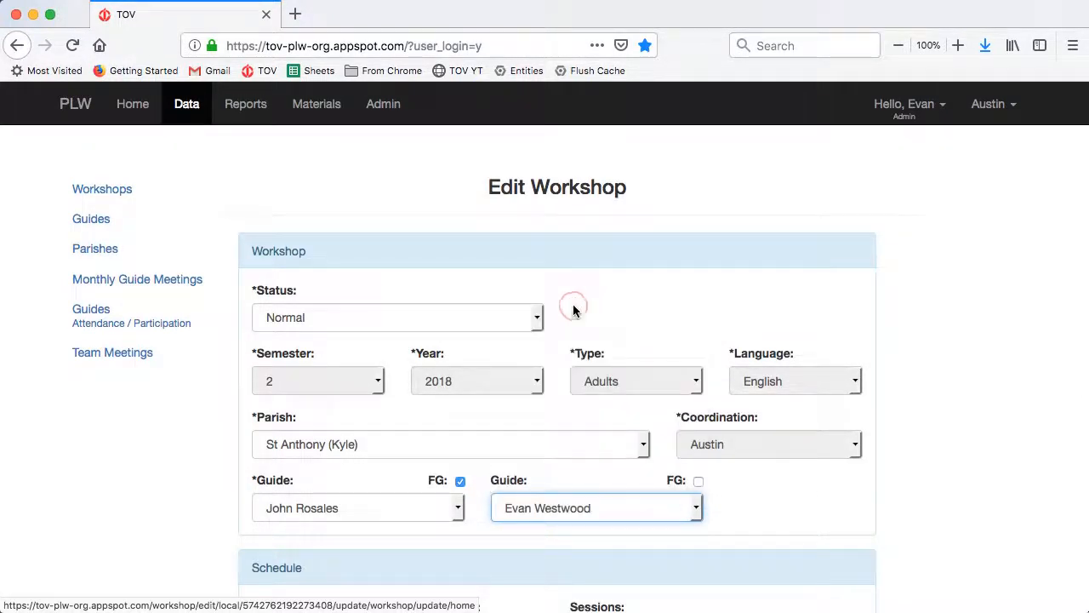
pyautogui.scroll(-5, 573, 309)
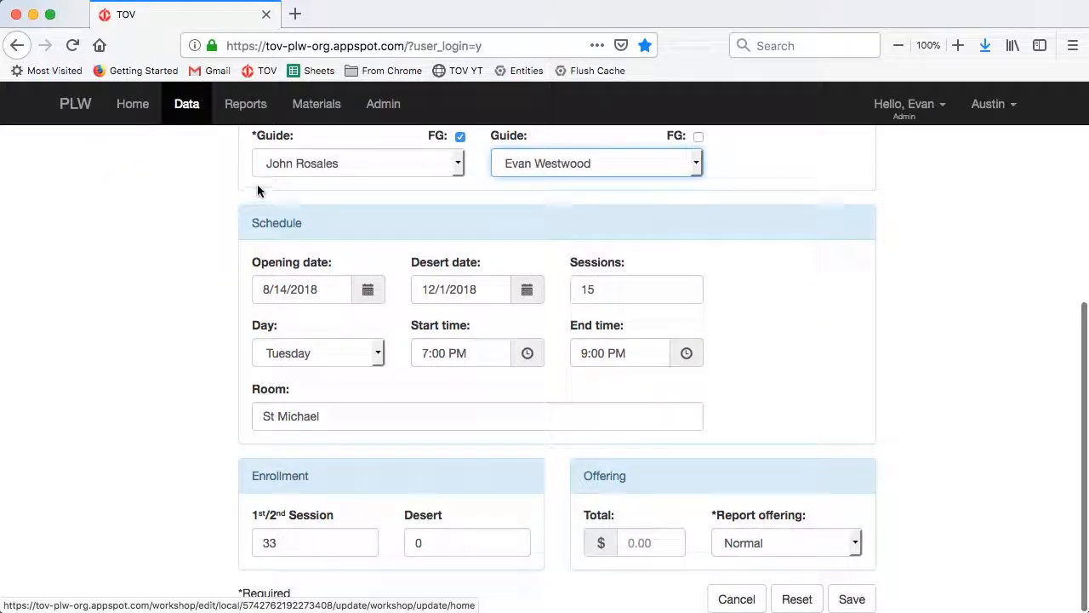
pyautogui.click(851, 599)
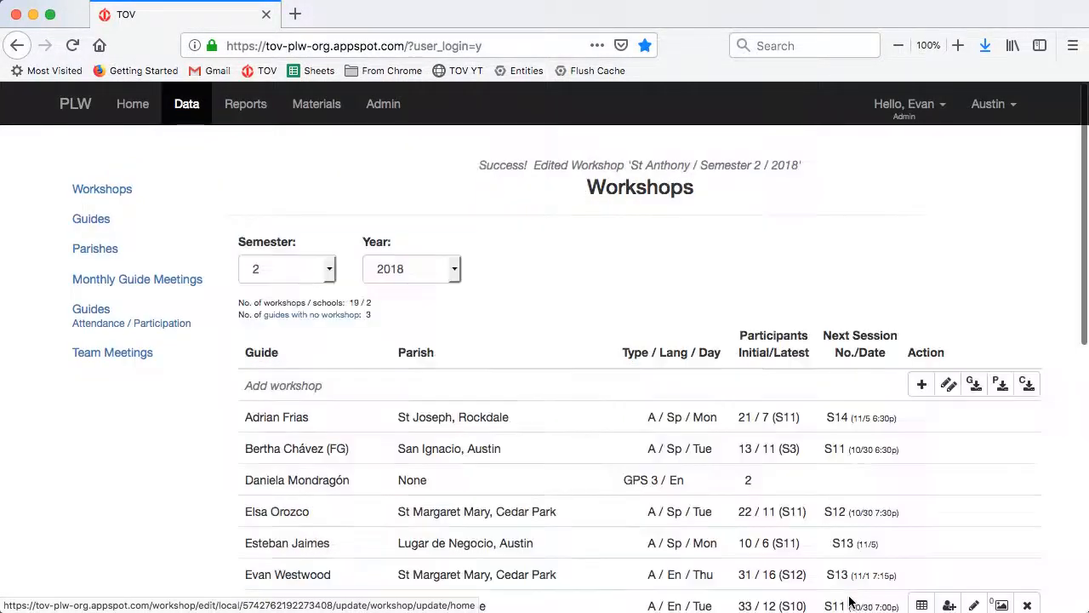
# - Open enrollment for the St Margaret Mary, Cedar Park Thursday workshop, listing 18 participants
pyautogui.scroll(-3, 332, 570)
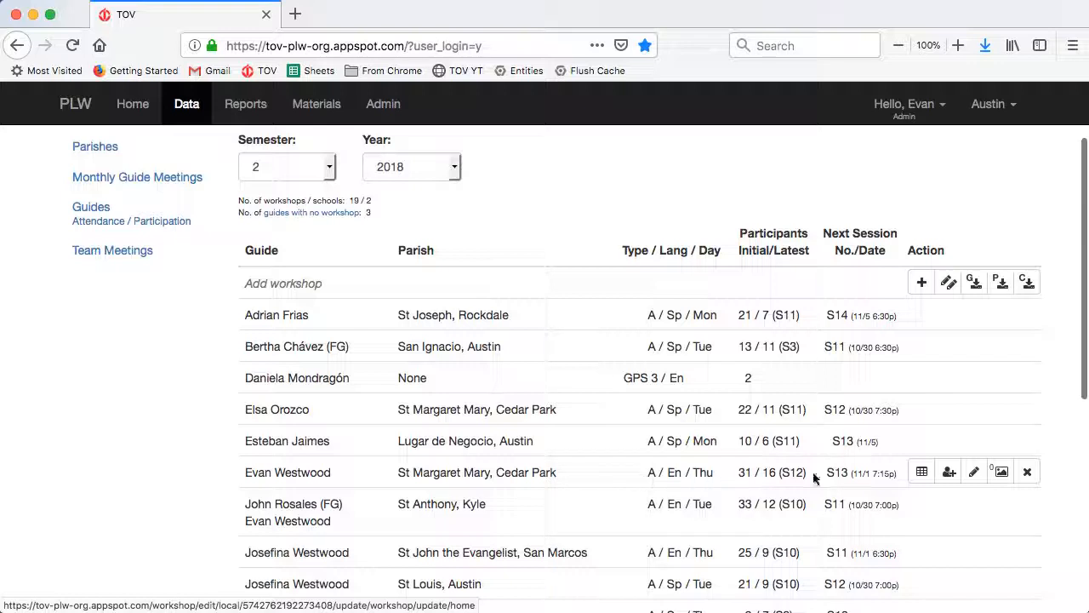
pyautogui.click(950, 472)
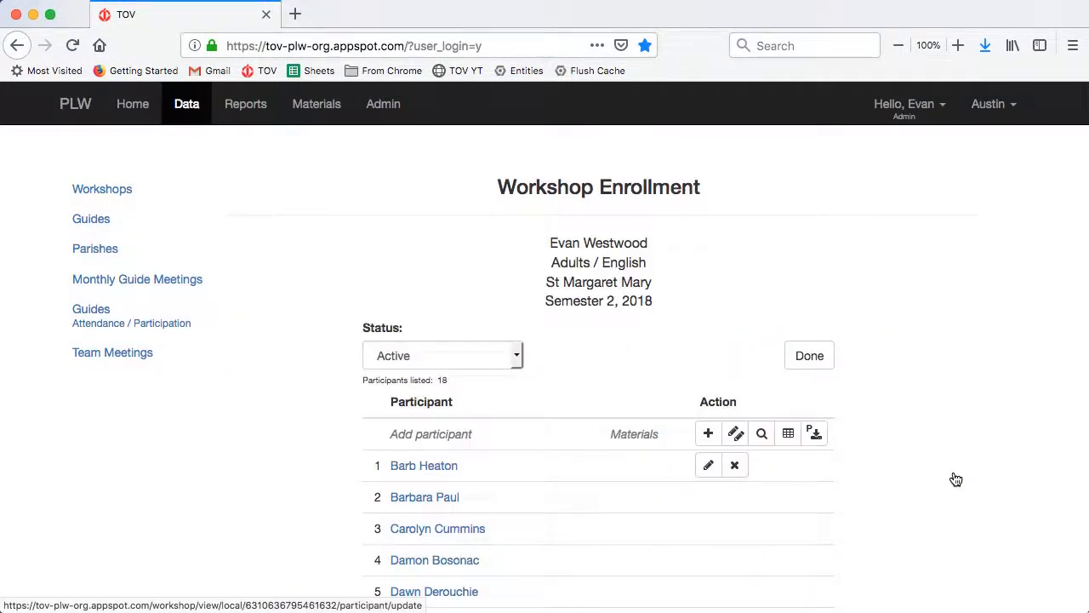
pyautogui.scroll(-8, 949, 478)
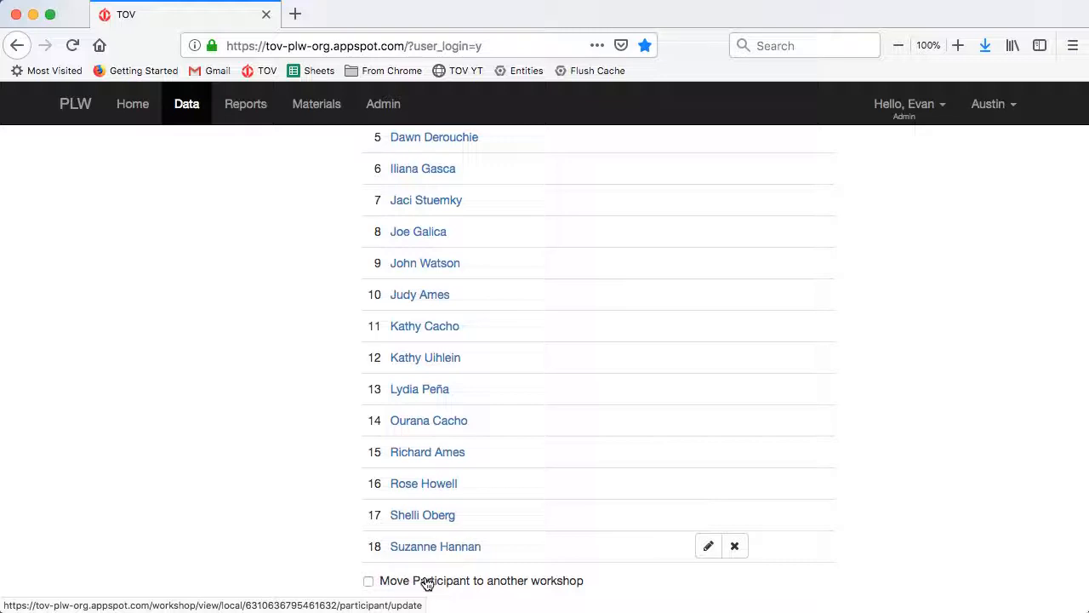
# - Enable participant moving and drag participants 18 and 17 into the St Anthony Tuesday workshop
pyautogui.click(368, 583)
pyautogui.scroll(-2, 383, 570)
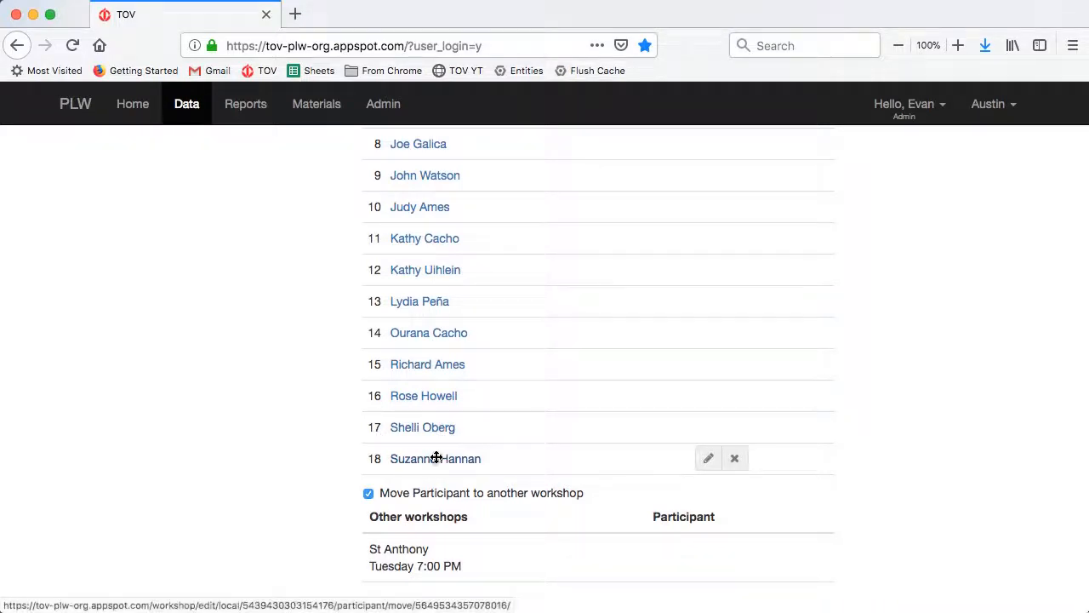
pyautogui.moveTo(434, 457); pyautogui.dragTo(434, 557)
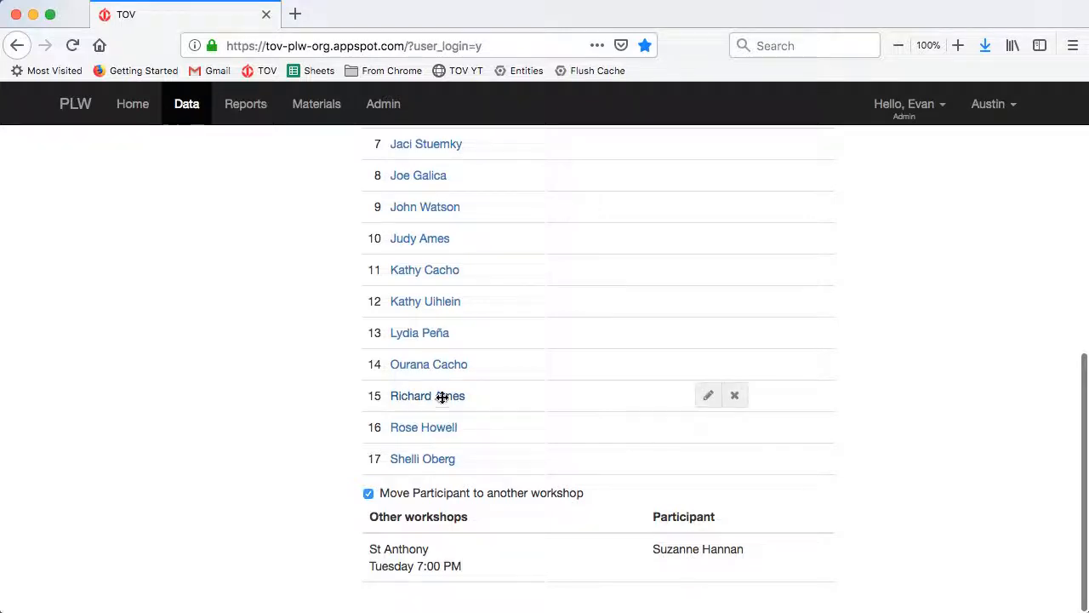
pyautogui.moveTo(443, 396)
pyautogui.mouseDown()
pyautogui.moveTo(477, 568)
pyautogui.moveTo(428, 437)
pyautogui.moveTo(441, 375)
pyautogui.moveTo(435, 393)
pyautogui.mouseUp()
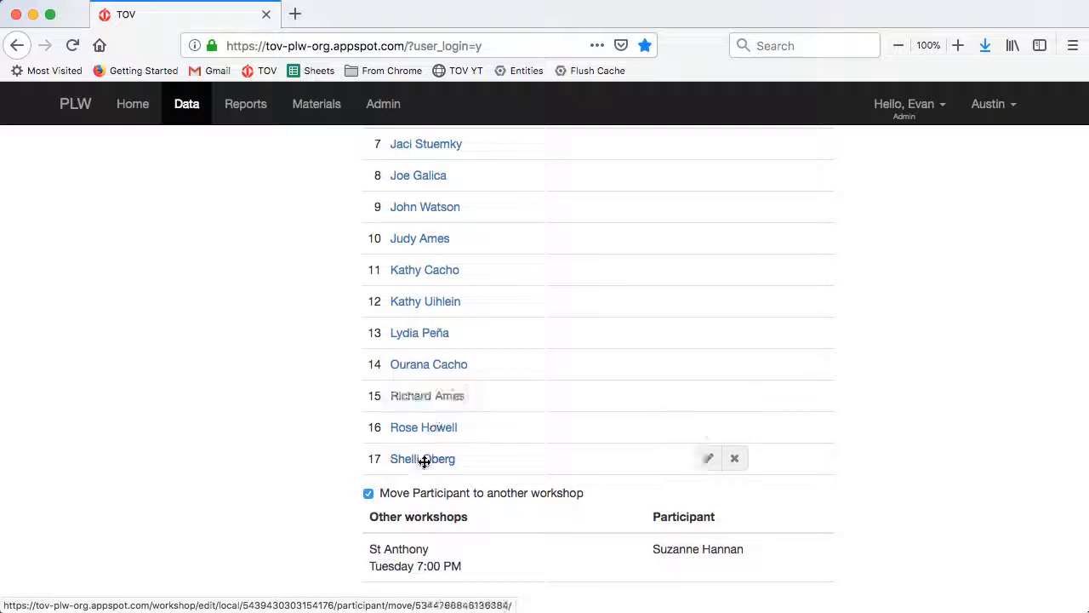
pyautogui.moveTo(423, 459); pyautogui.dragTo(481, 558)
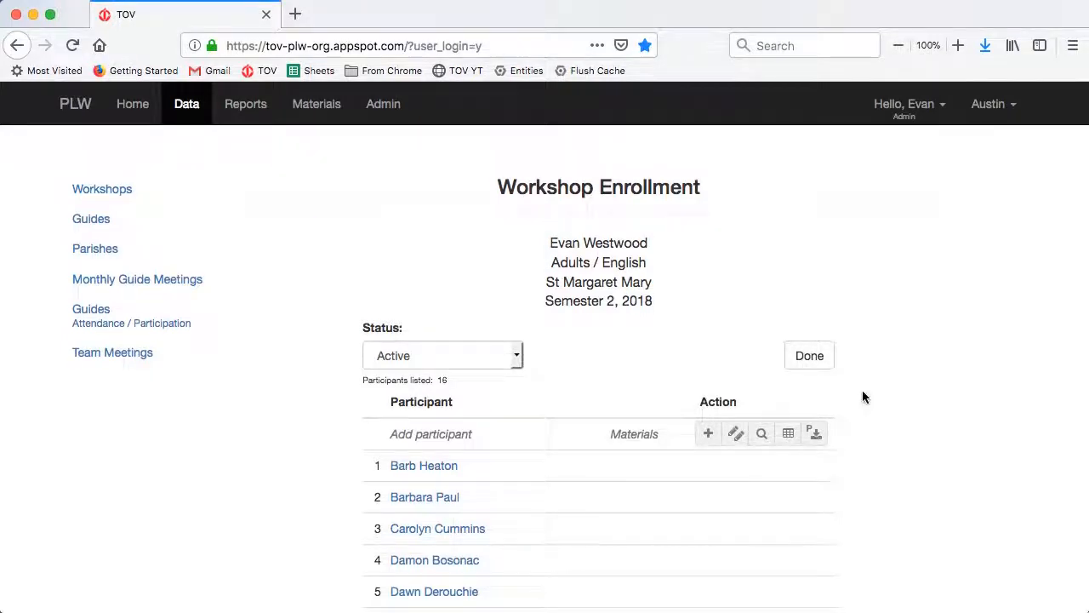
# - Turn off participant moving and finish with Done, back on the Workshops list showing St Anthony 35 / 14
pyautogui.scroll(-10, 862, 397)
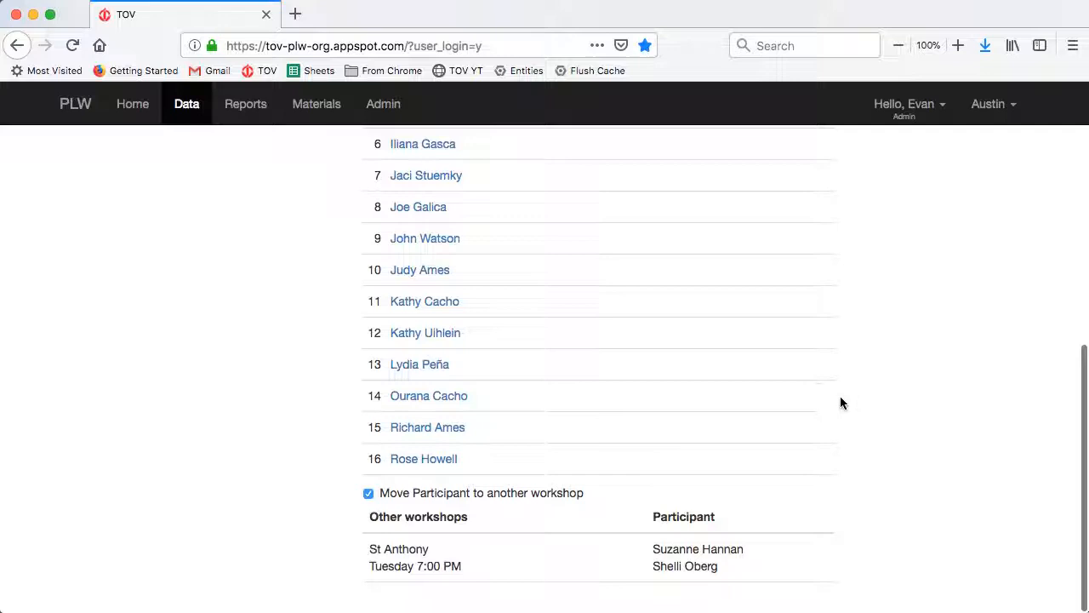
pyautogui.click(368, 493)
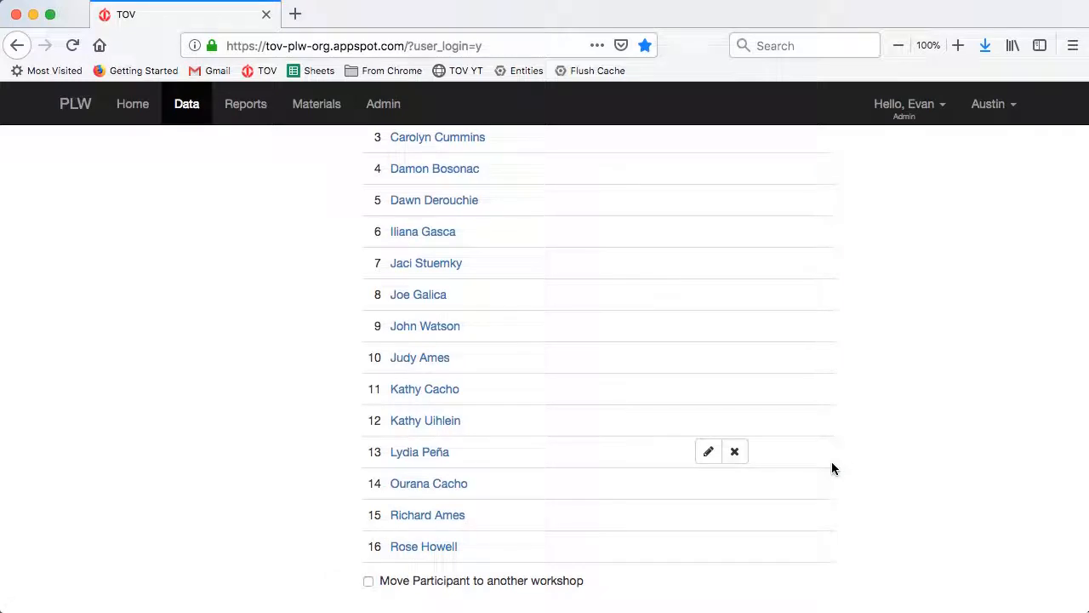
pyautogui.scroll(5, 813, 461)
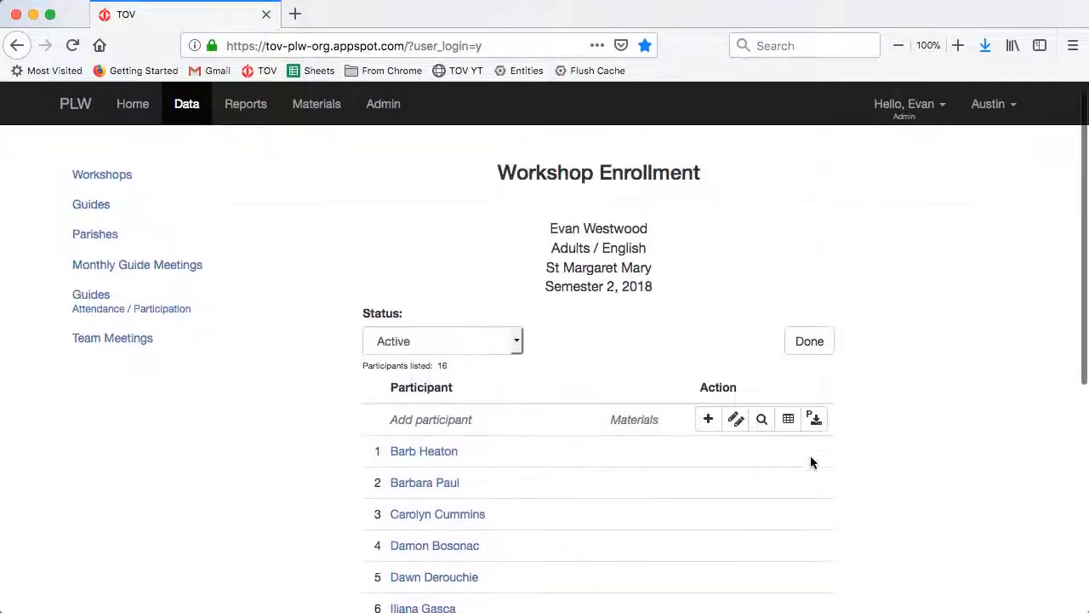
pyautogui.click(805, 360)
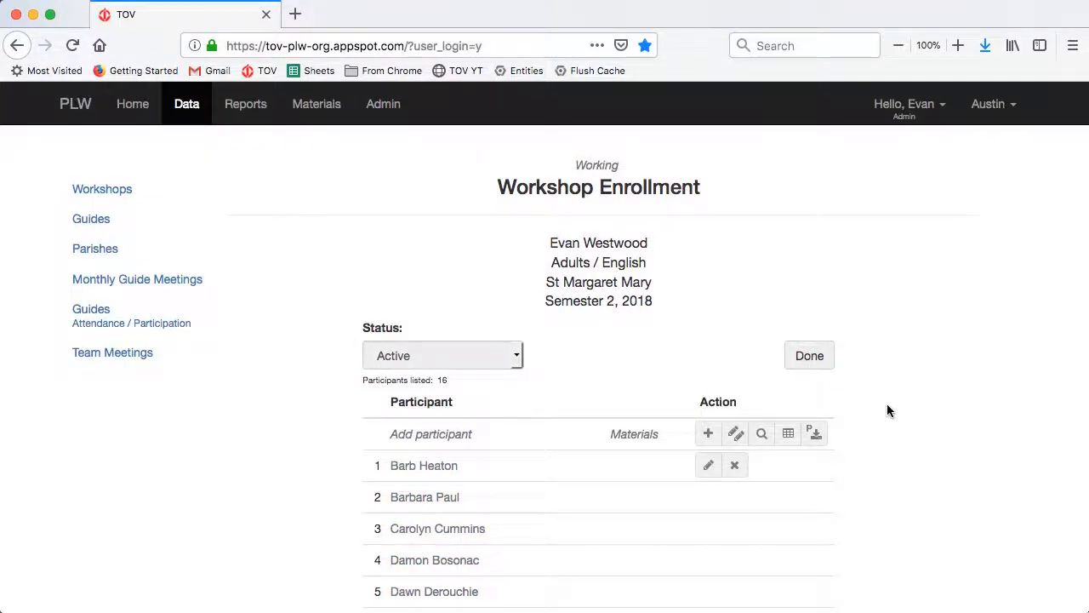
pyautogui.scroll(-3, 578, 464)
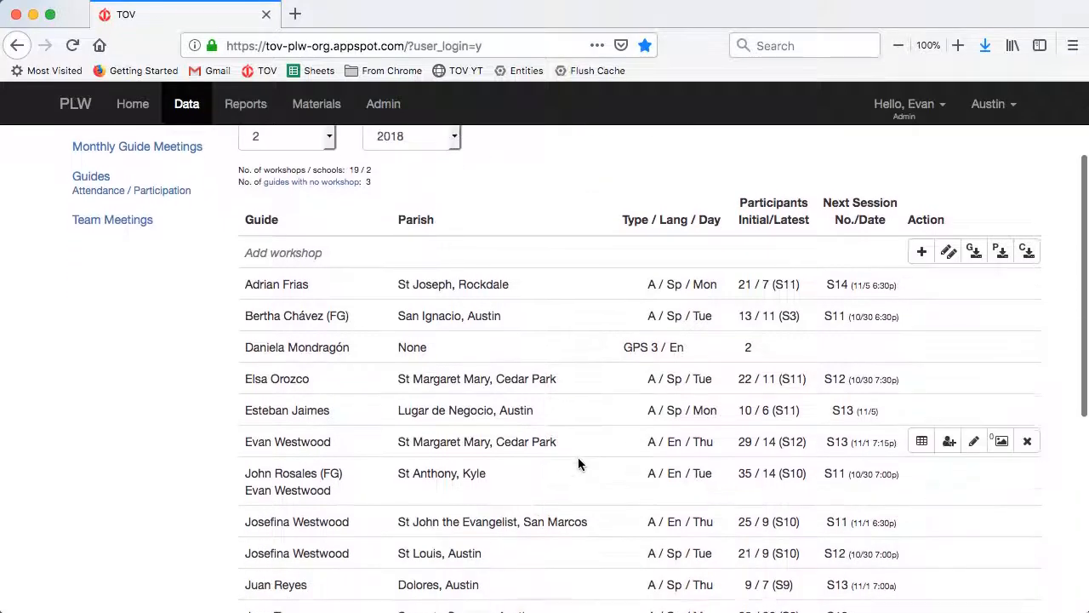
pyautogui.scroll(3, 945, 451)
# - Briefly recheck St Margaret Mary's enrollment, then open the St Anthony, Kyle workshop's enrollment
pyautogui.click(947, 442)
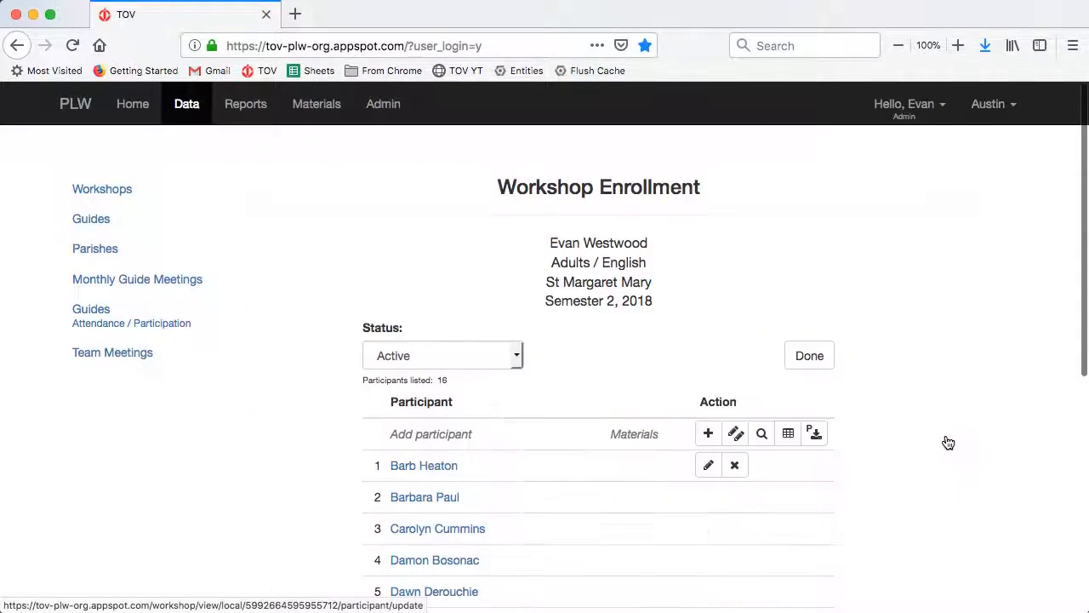
pyautogui.scroll(-4, 945, 436)
pyautogui.scroll(4, 945, 434)
pyautogui.click(805, 359)
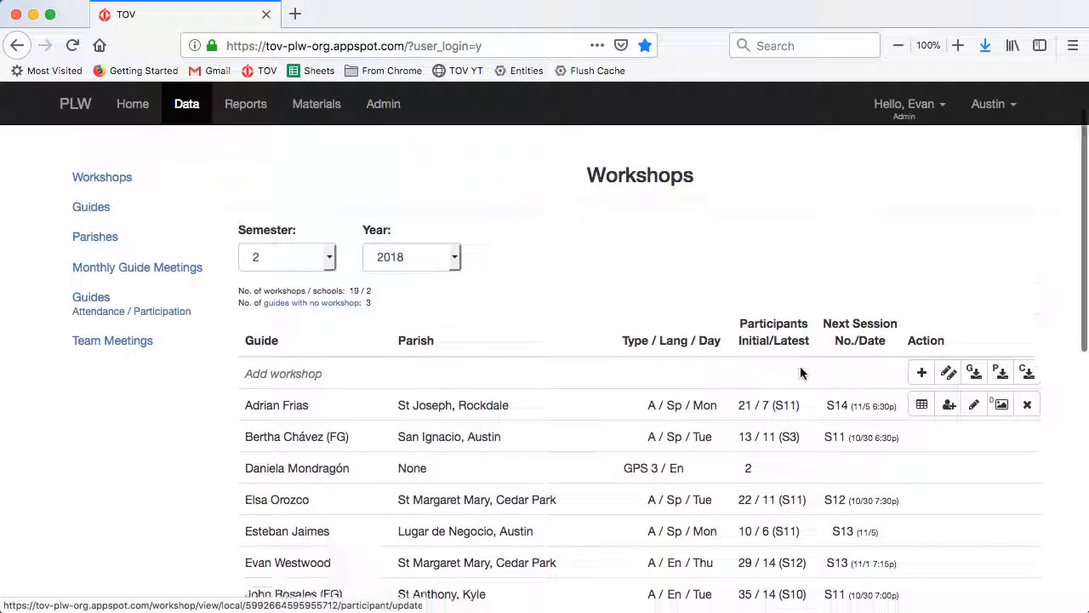
pyautogui.scroll(-5, 800, 366)
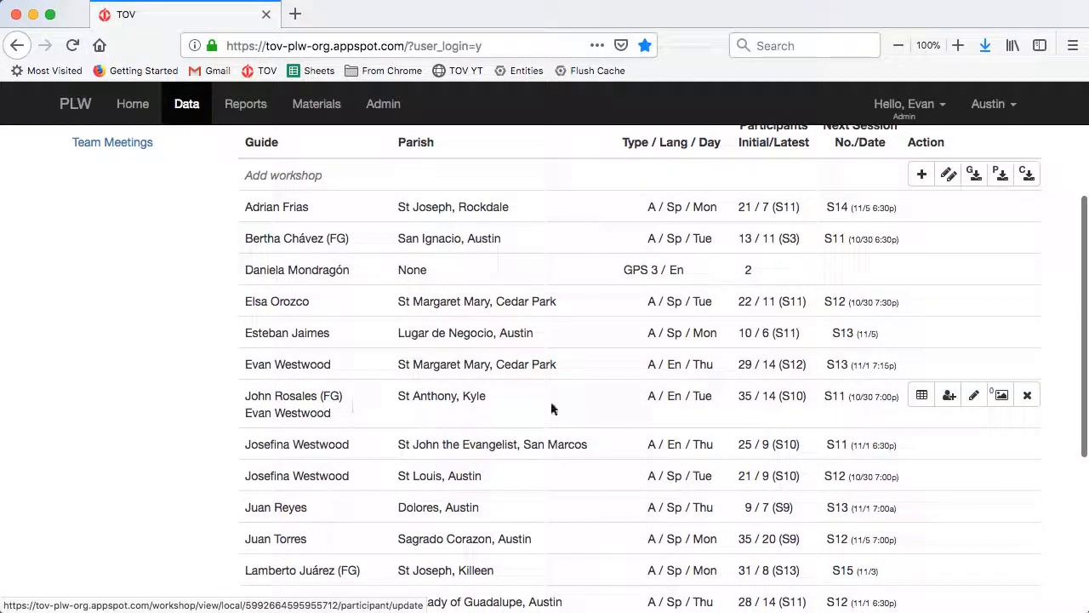
pyautogui.click(949, 398)
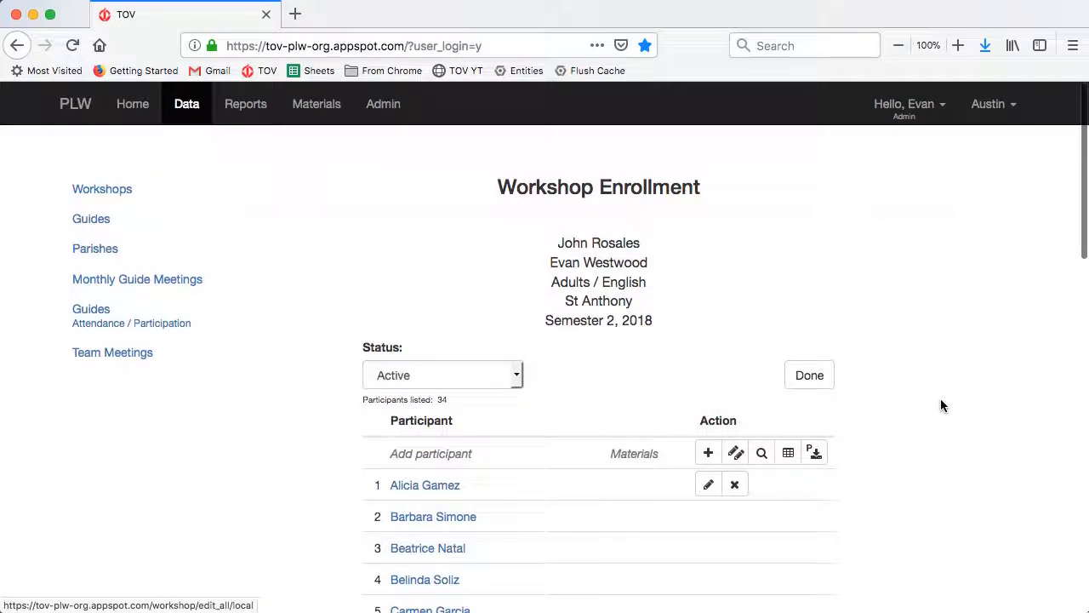
pyautogui.scroll(-10, 943, 435)
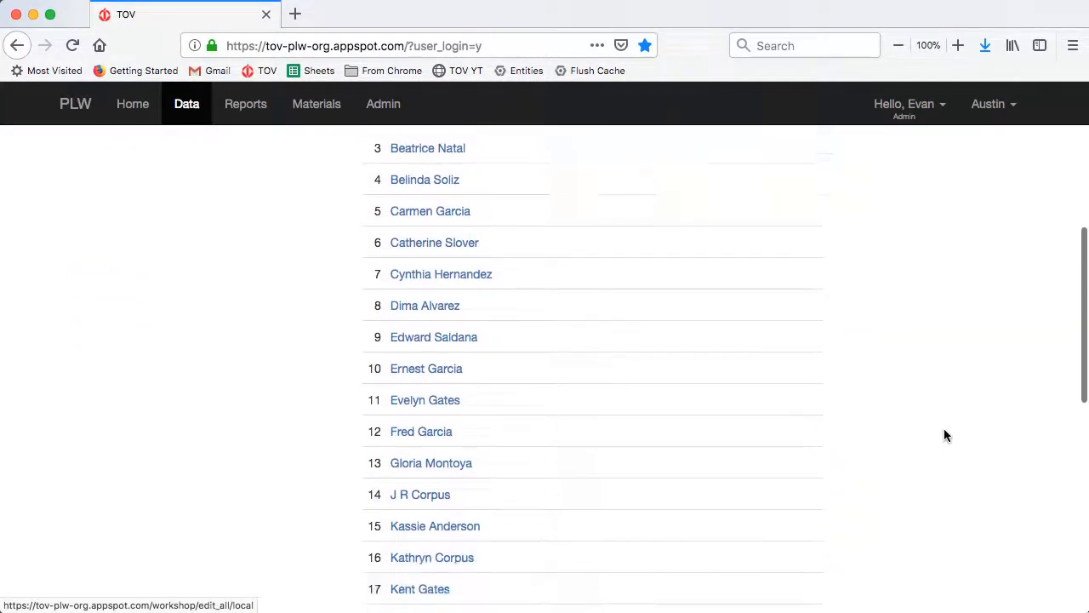
pyautogui.scroll(-5, 944, 435)
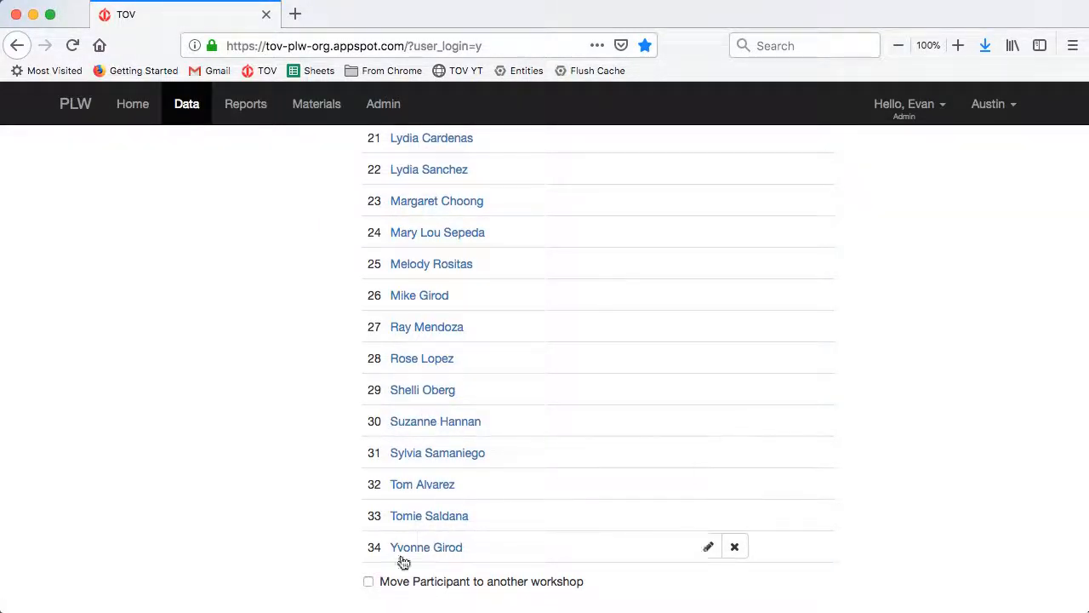
# - Move two St Anthony participants into the St Margaret Mary Thursday 7:15 PM workshop, leaving 32
pyautogui.click(368, 582)
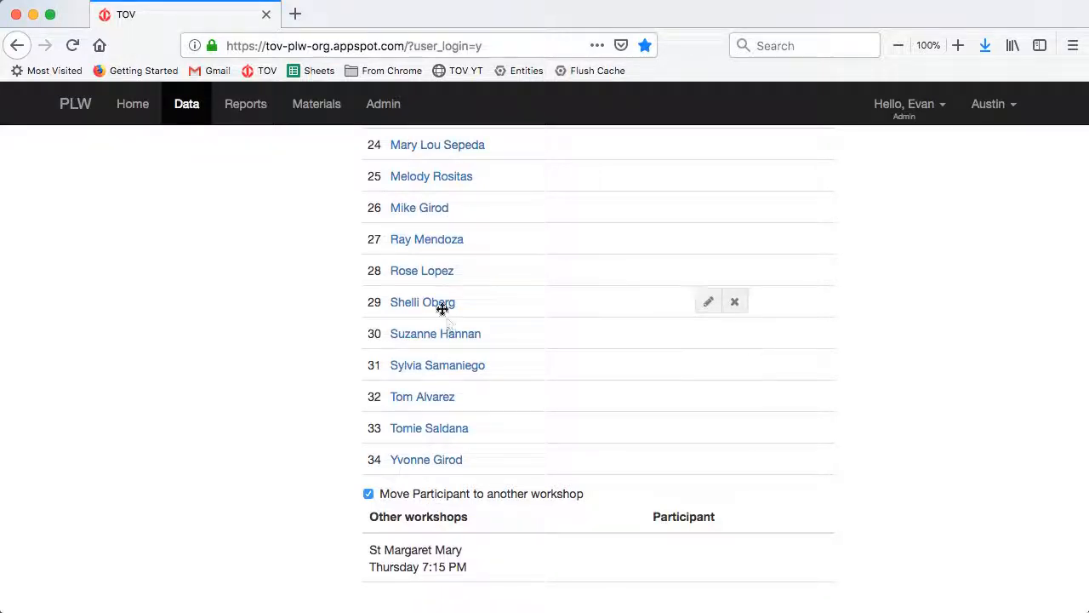
pyautogui.moveTo(443, 304); pyautogui.dragTo(472, 558)
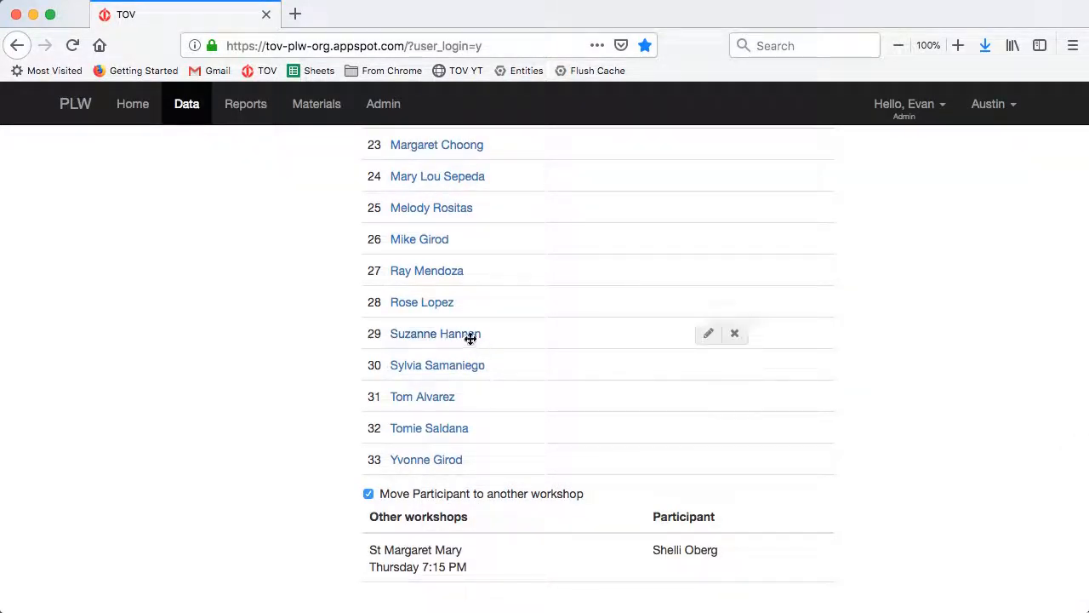
pyautogui.moveTo(469, 337); pyautogui.dragTo(552, 567)
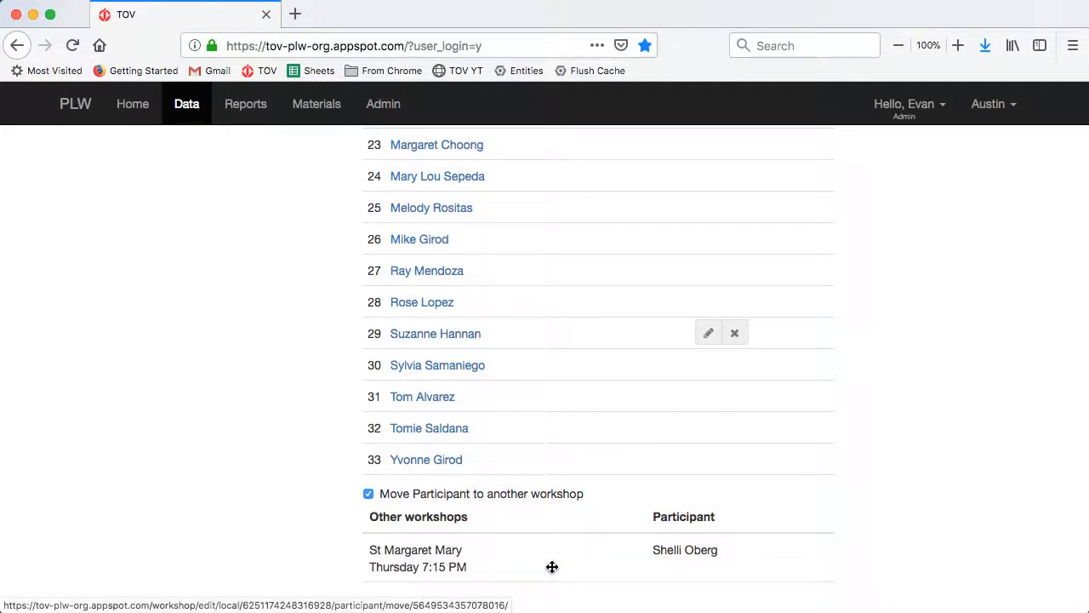
pyautogui.scroll(10, 551, 565)
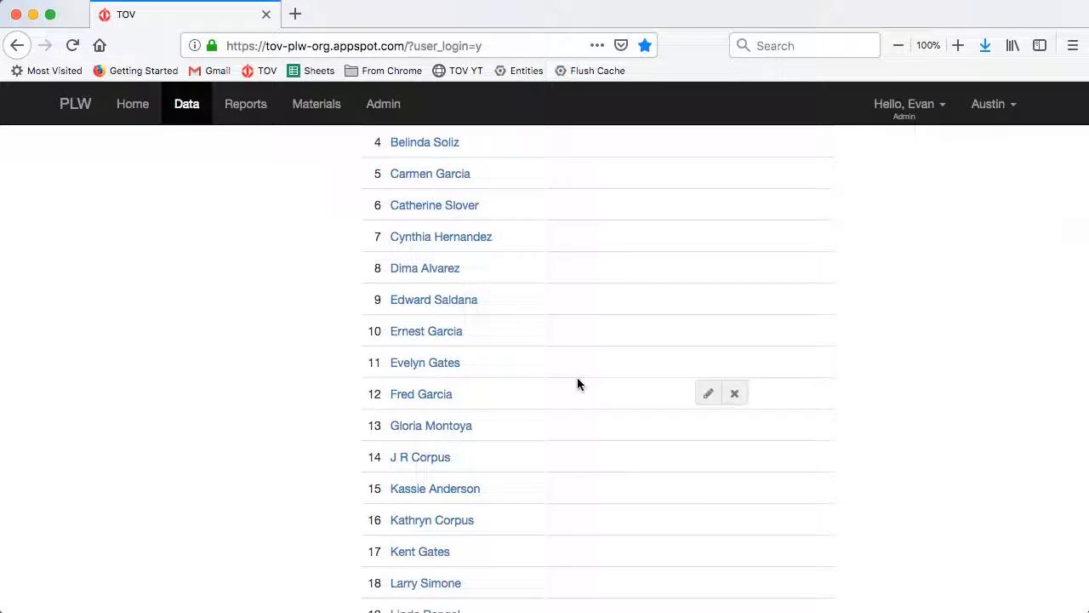
pyautogui.scroll(5, 577, 383)
pyautogui.scroll(2, 577, 383)
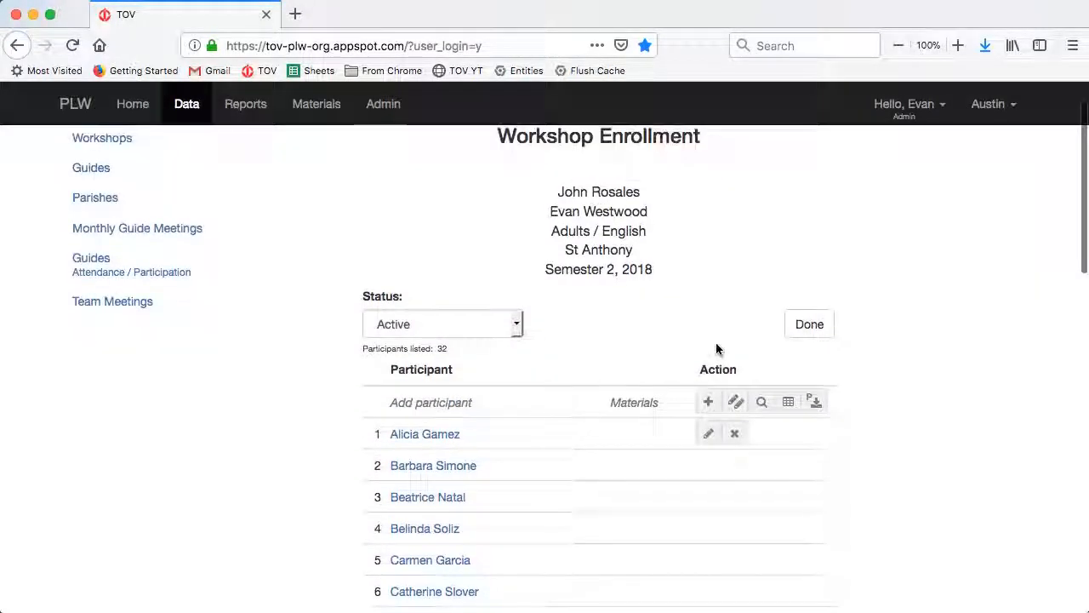
# - Finish St Anthony's enrollment and open the St Margaret Mary Thursday workshop's enrollment
pyautogui.click(817, 330)
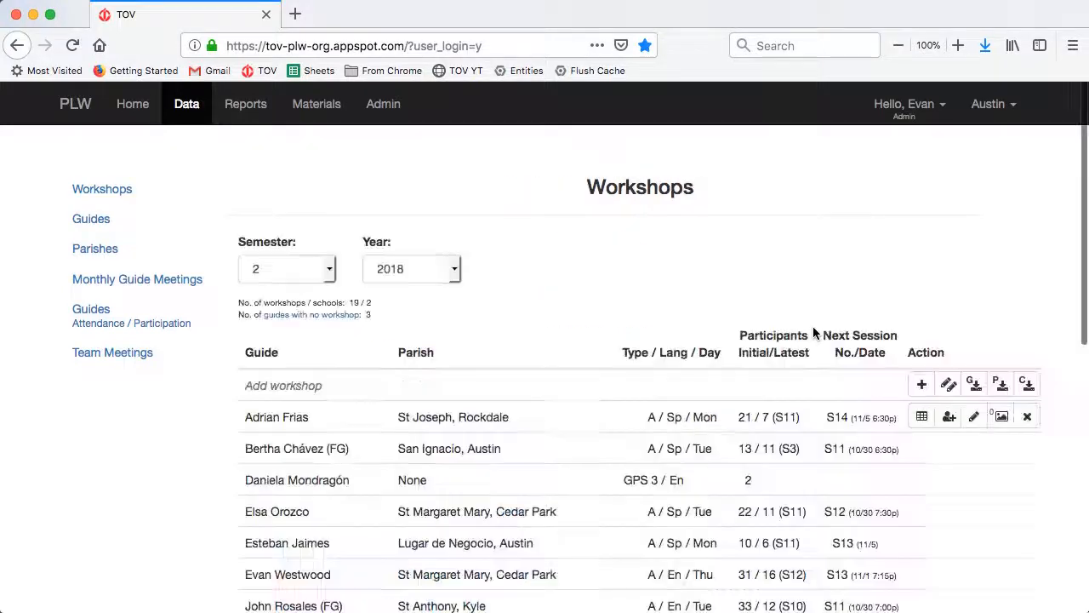
pyautogui.scroll(-1, 766, 366)
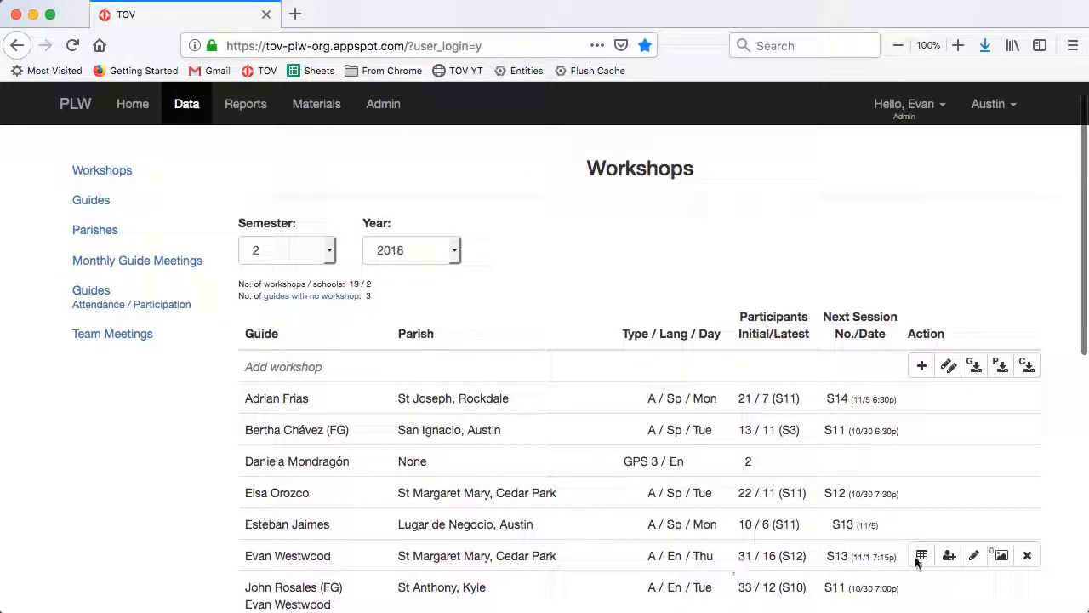
pyautogui.click(949, 556)
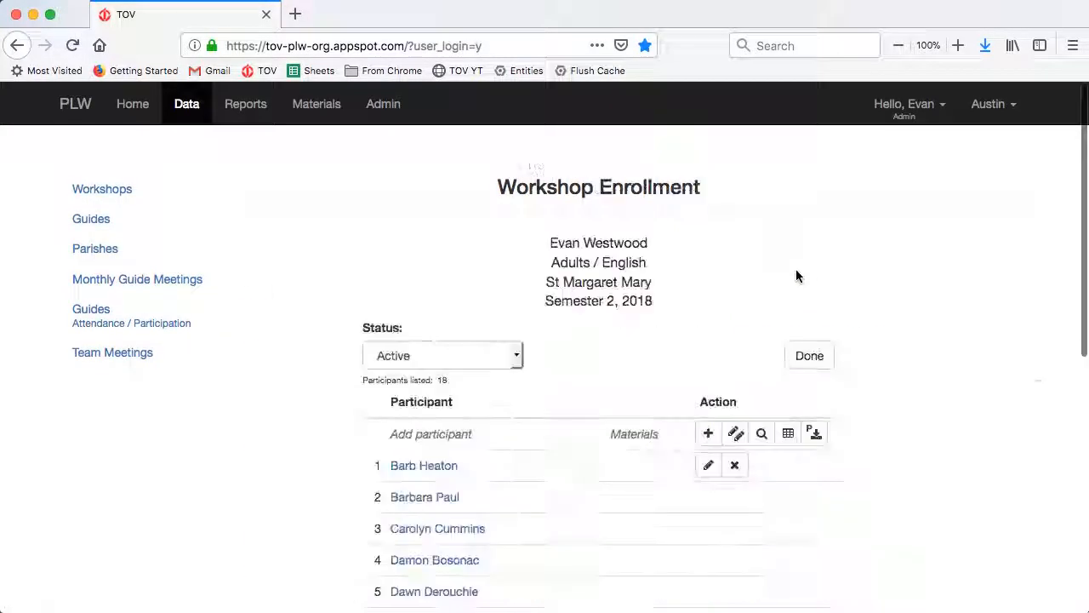
# - Confirm St Margaret Mary lists 18 participants again, then return to the Workshops list
pyautogui.scroll(-5, 785, 278)
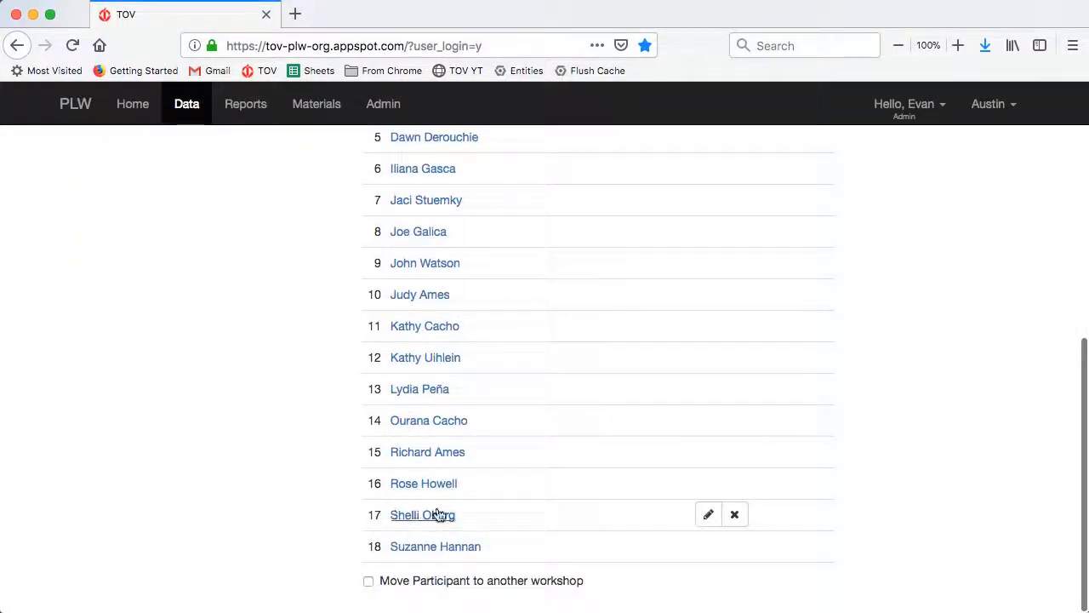
pyautogui.scroll(4, 630, 449)
pyautogui.scroll(3, 630, 448)
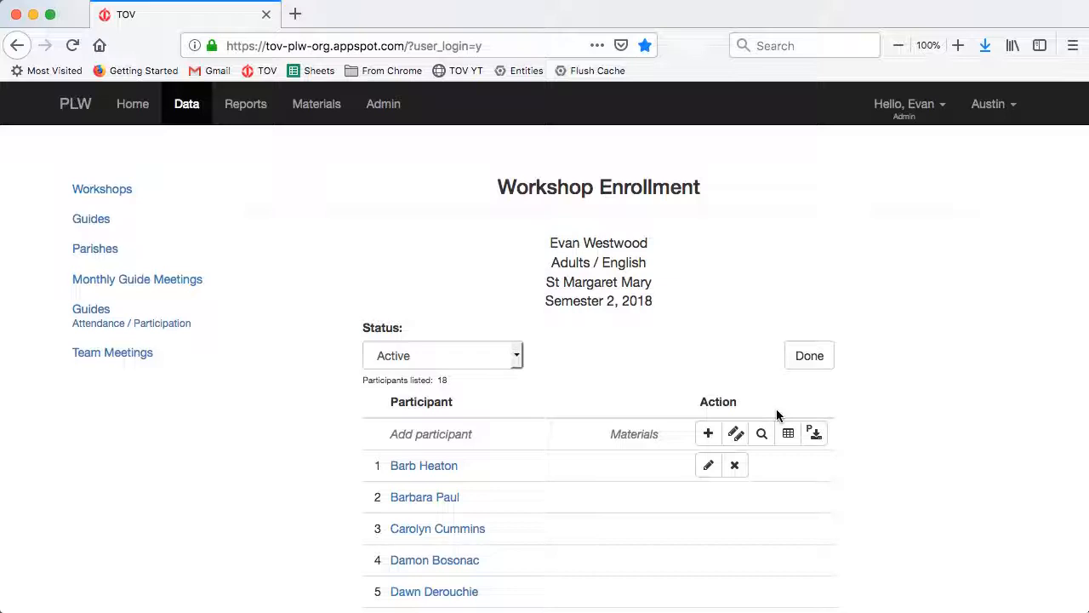
pyautogui.click(809, 356)
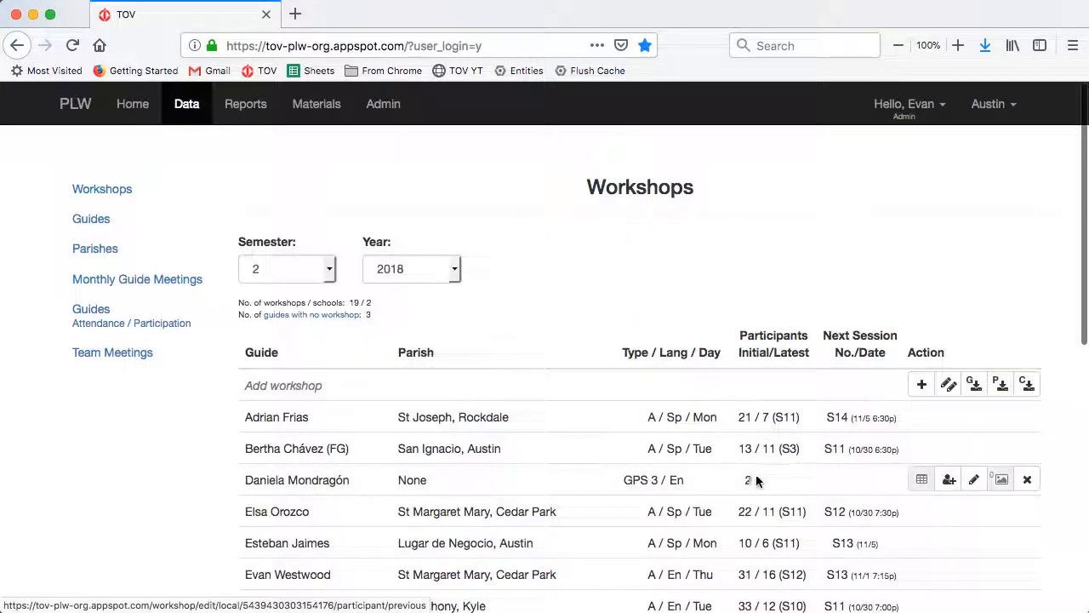
pyautogui.scroll(-2, 712, 484)
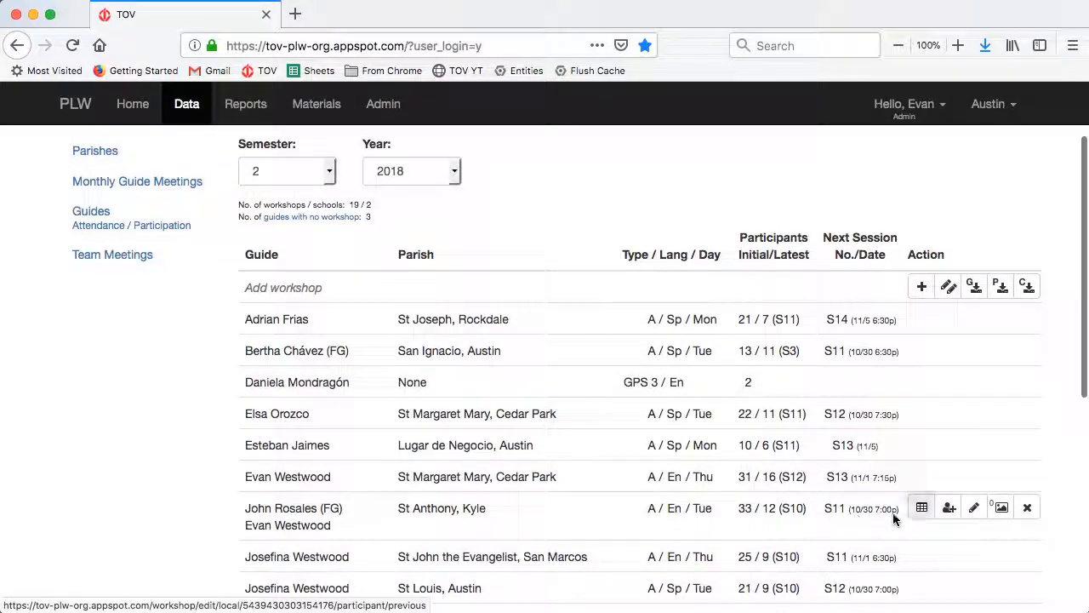
pyautogui.click(974, 509)
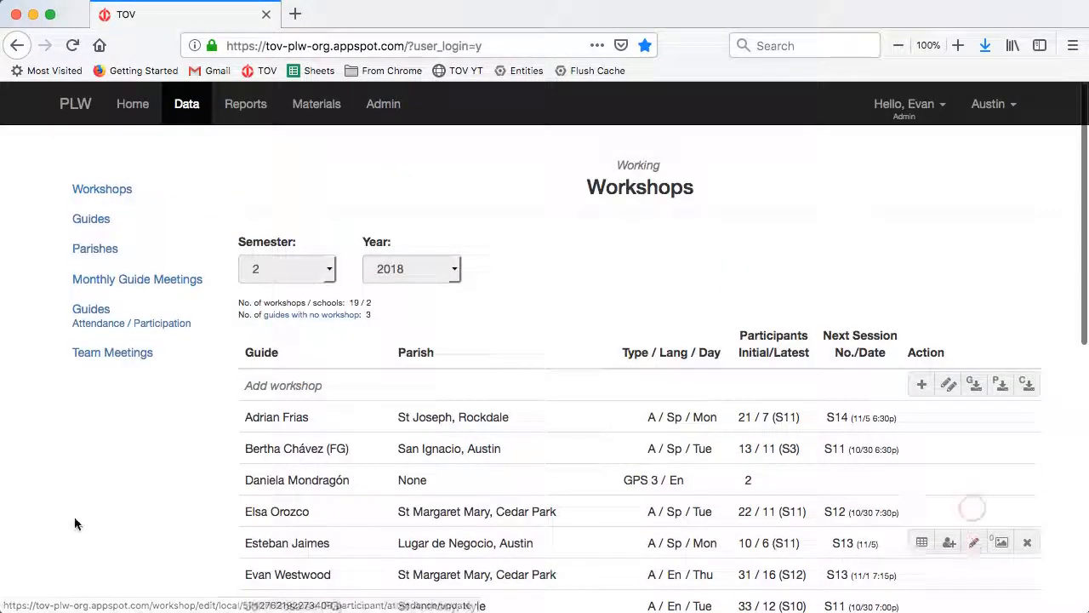
pyautogui.click(648, 515)
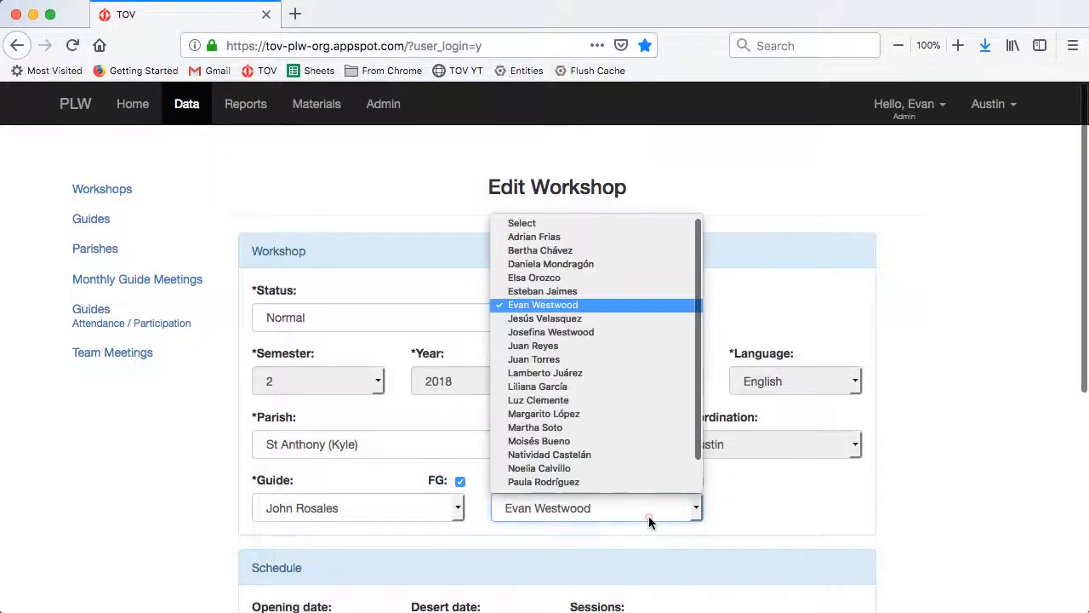
pyautogui.click(567, 220)
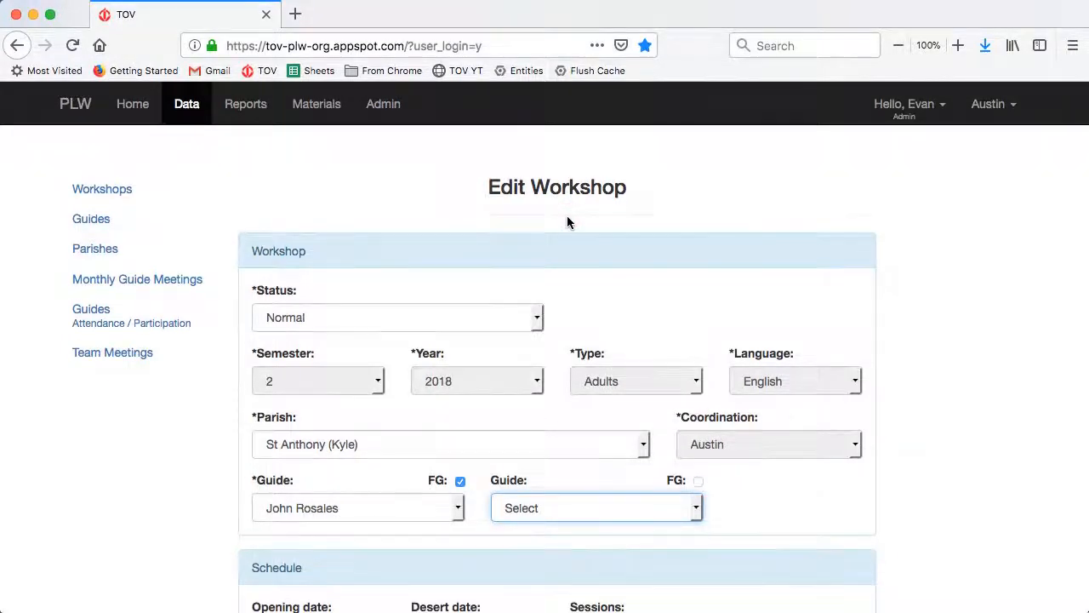
pyautogui.scroll(-5, 765, 425)
pyautogui.click(857, 596)
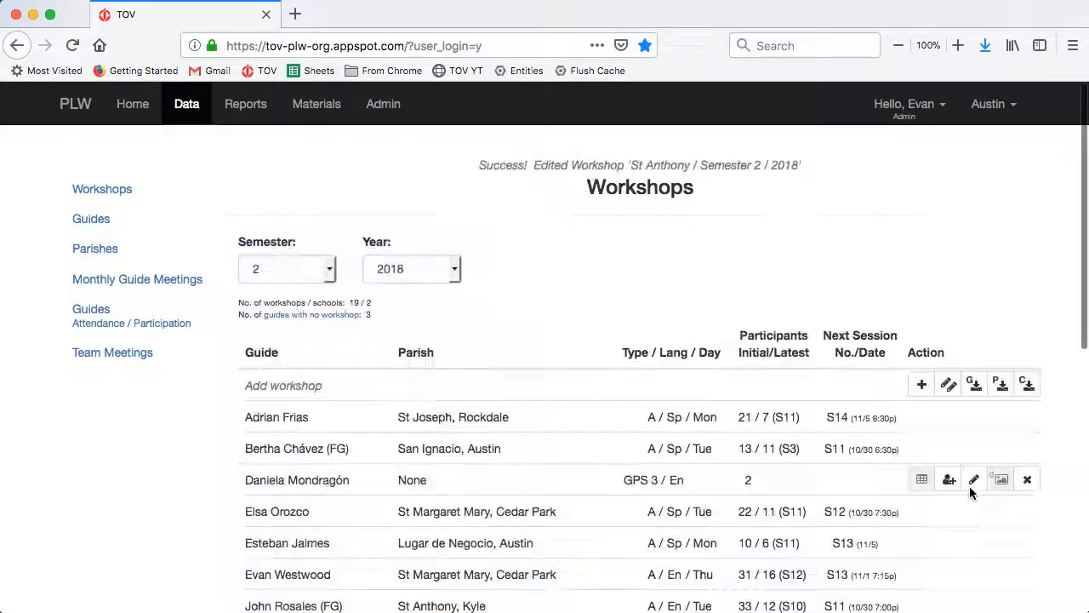
pyautogui.scroll(-3, 970, 490)
pyautogui.scroll(2, 971, 492)
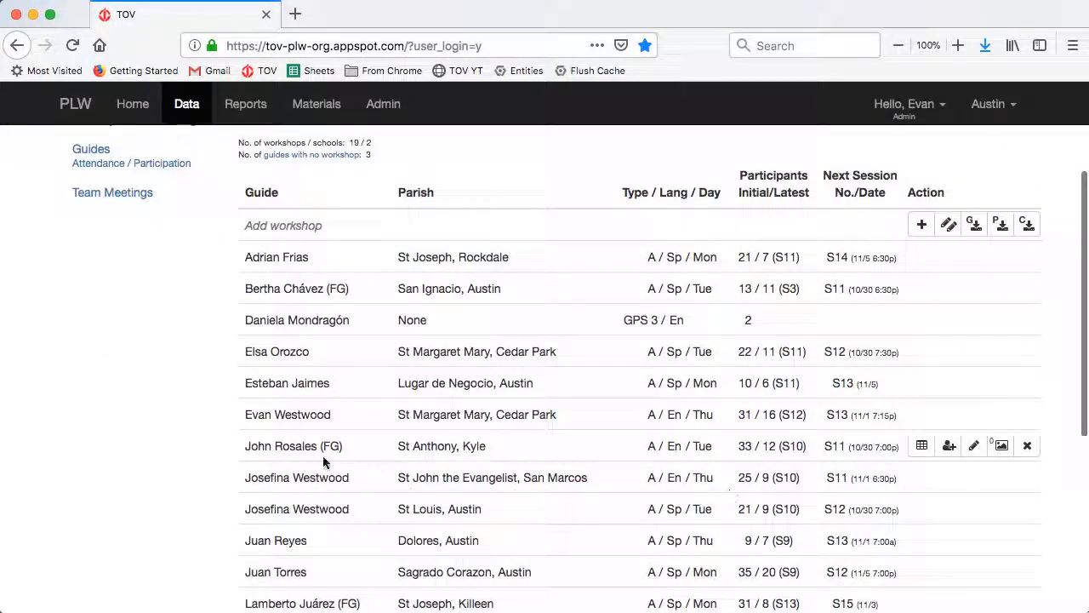